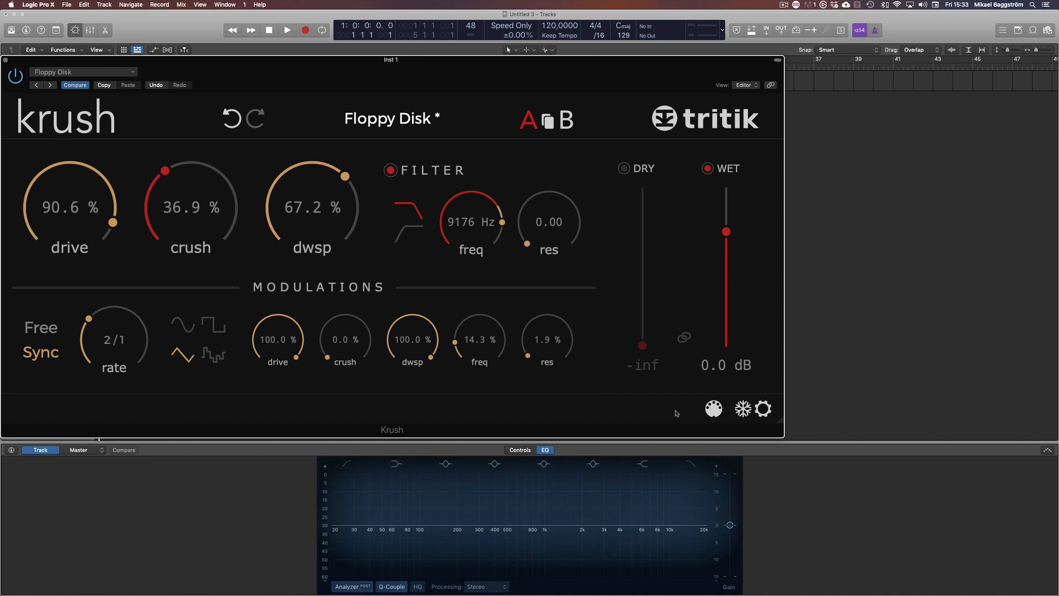
Open the preset menu and browse the factory preset categories, then close it
{"action": "left_click", "coordinate": [387, 118]}
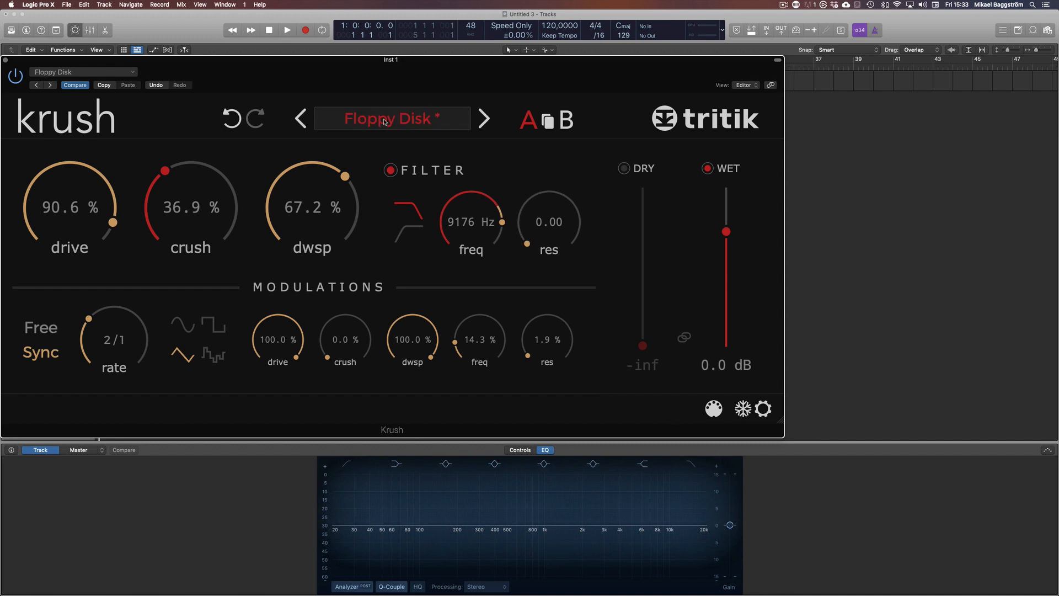
{"action": "mouse_move", "coordinate": [358, 243]}
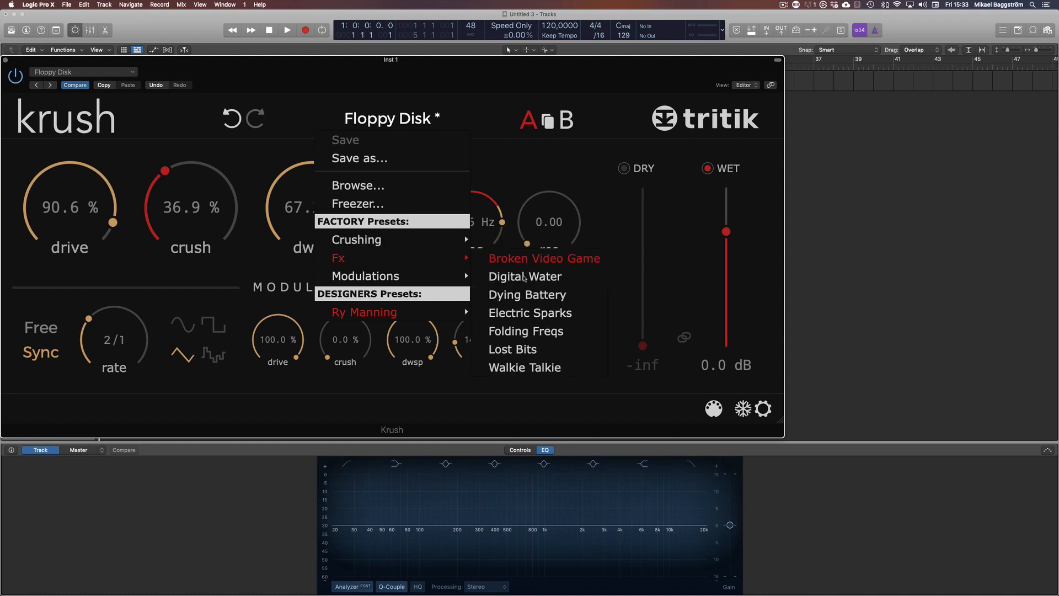
{"action": "mouse_move", "coordinate": [377, 316]}
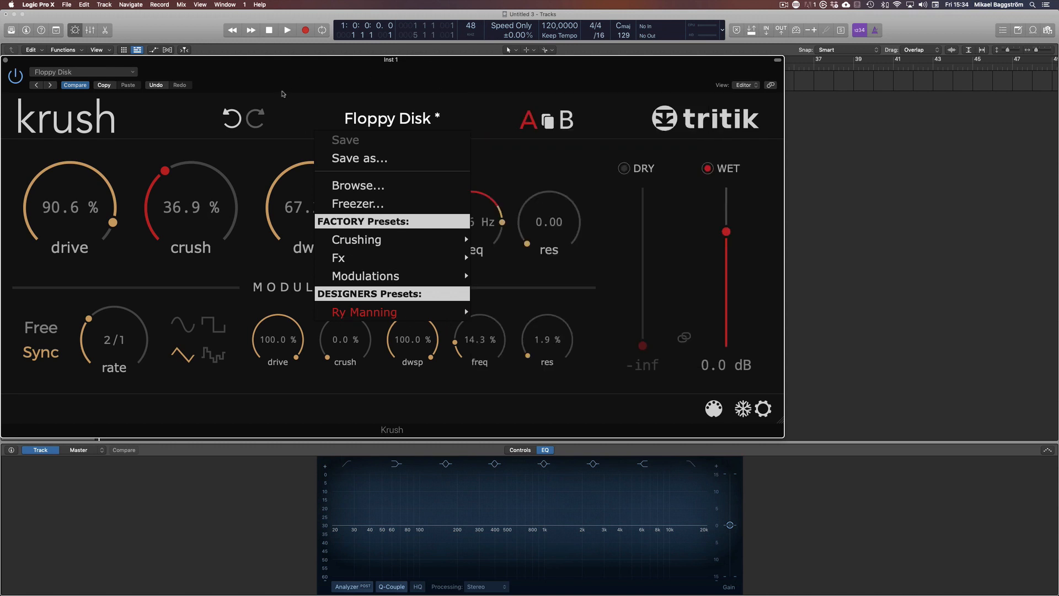
{"action": "left_click", "coordinate": [356, 118]}
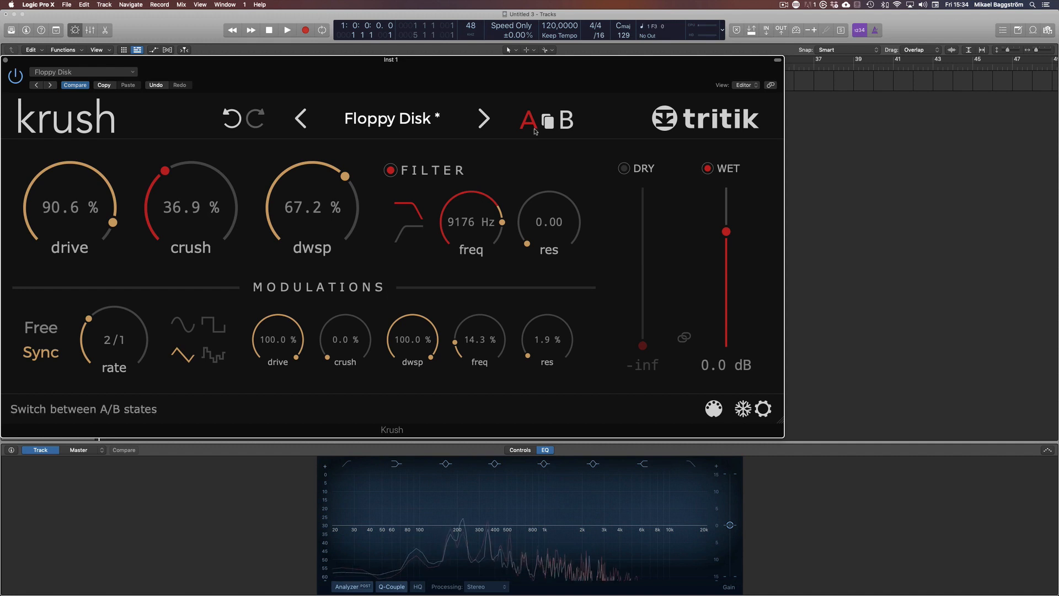
Switch the plugin to its B comparison state and toggle the plugin's bypass
{"action": "left_click", "coordinate": [567, 119]}
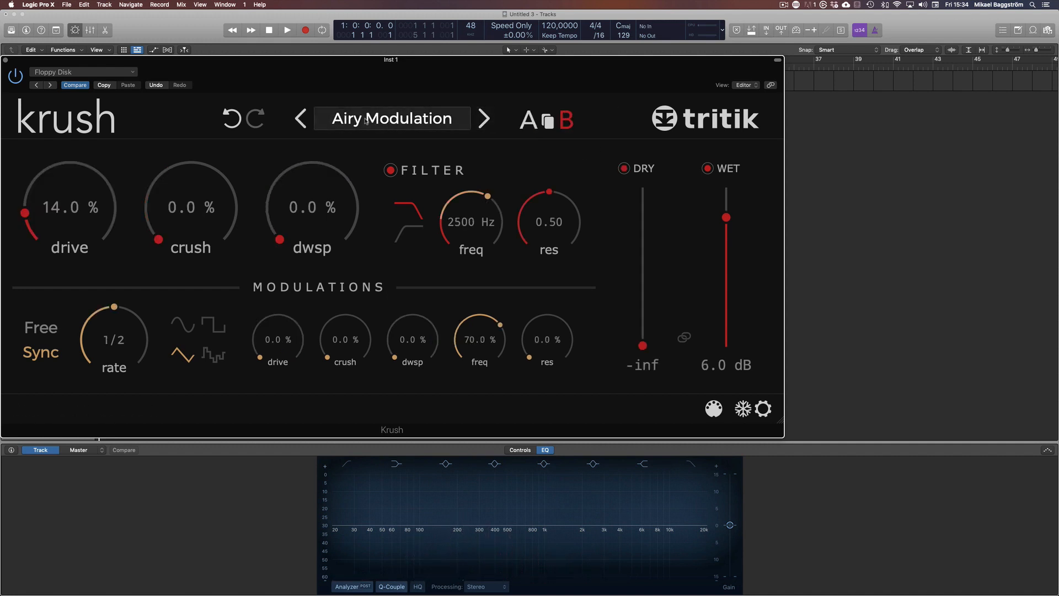
{"action": "left_click", "coordinate": [17, 80]}
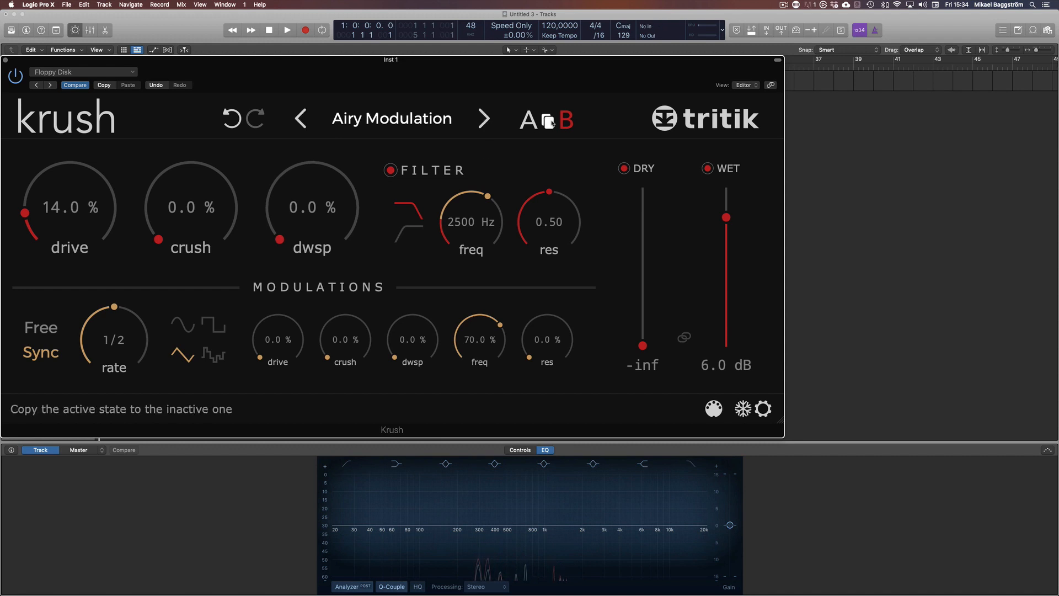
Load the Bit Crush preset from the Crushing factory presets into state B
{"action": "left_click", "coordinate": [392, 119]}
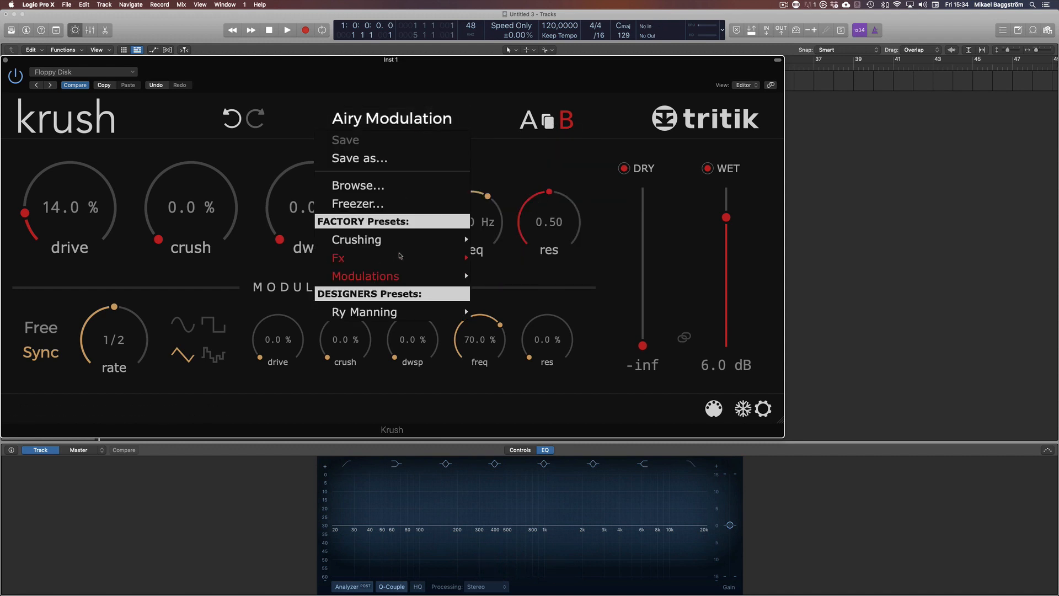
{"action": "mouse_move", "coordinate": [404, 248]}
{"action": "left_click", "coordinate": [536, 242]}
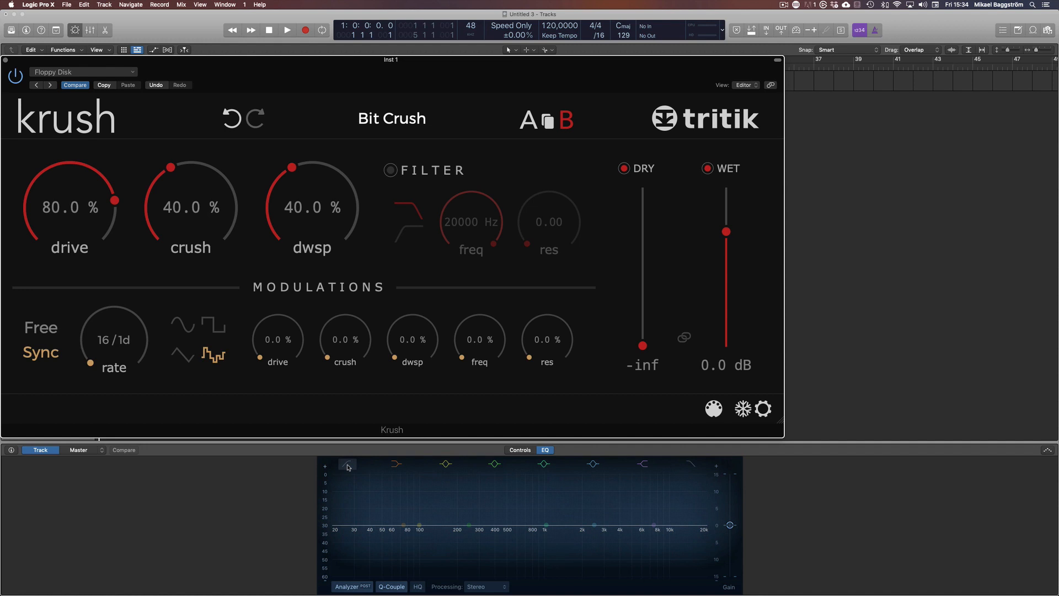
Hide the plugin window, enable the channel EQ's low-cut band, and show the plugin again
{"action": "key", "text": "v"}
{"action": "left_click", "coordinate": [348, 465]}
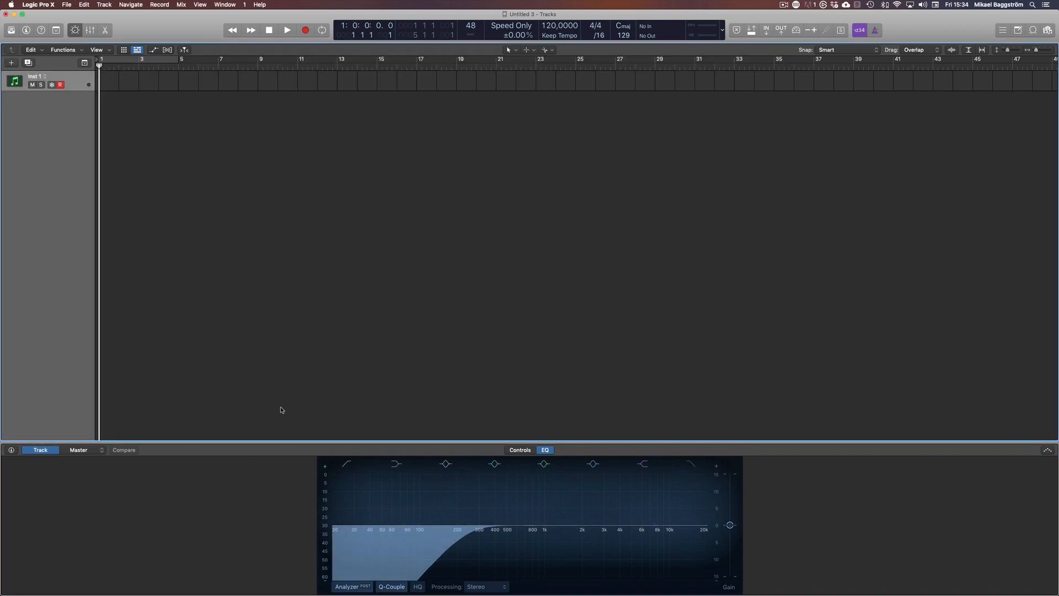
{"action": "key", "text": "v"}
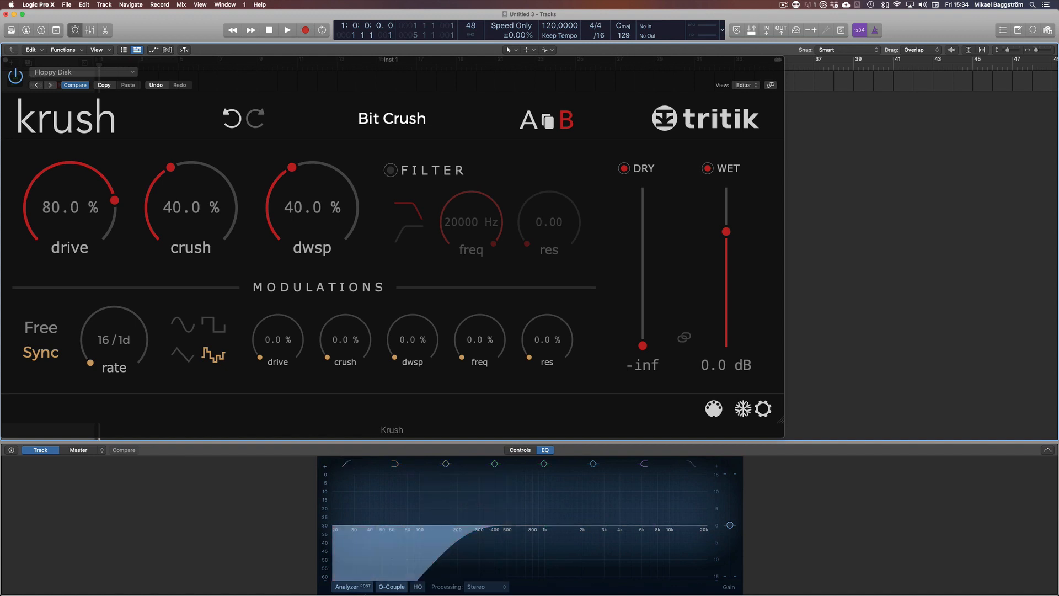
Toggle the plugin bypass and step forward through the presets to Cheap Toy and Crackling
{"action": "left_click", "coordinate": [18, 79]}
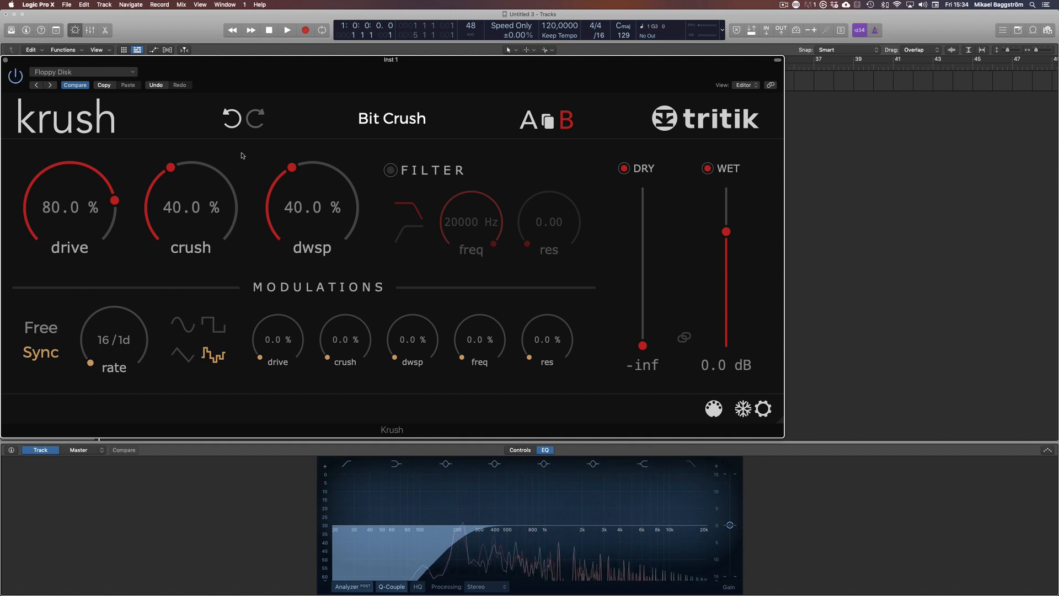
{"action": "left_click", "coordinate": [482, 118]}
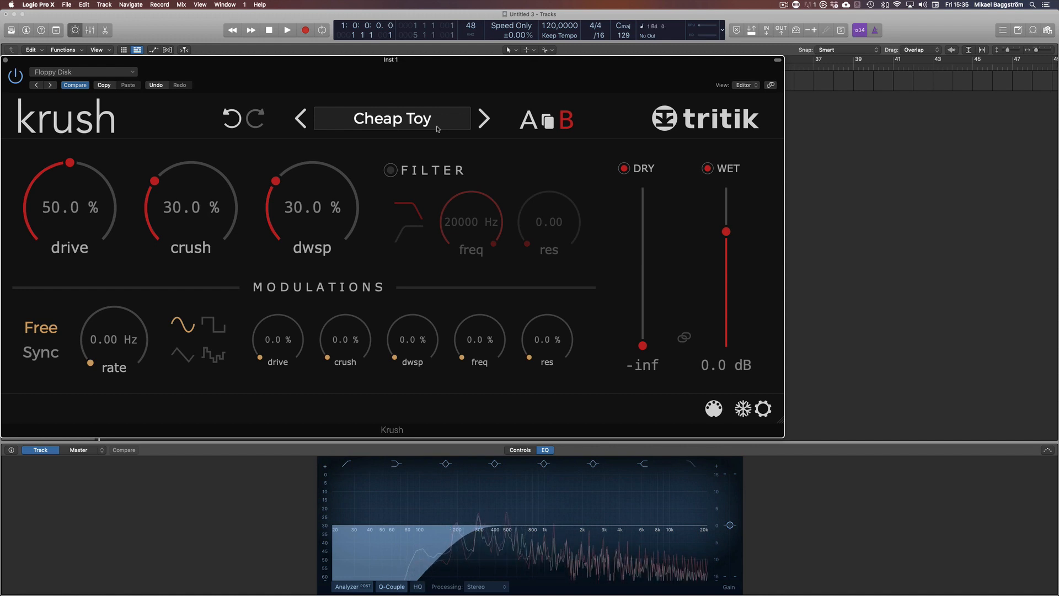
{"action": "left_click", "coordinate": [475, 121]}
Load the Broken Video Game preset from the Fx factory presets
{"action": "left_click", "coordinate": [445, 124]}
{"action": "mouse_move", "coordinate": [390, 241]}
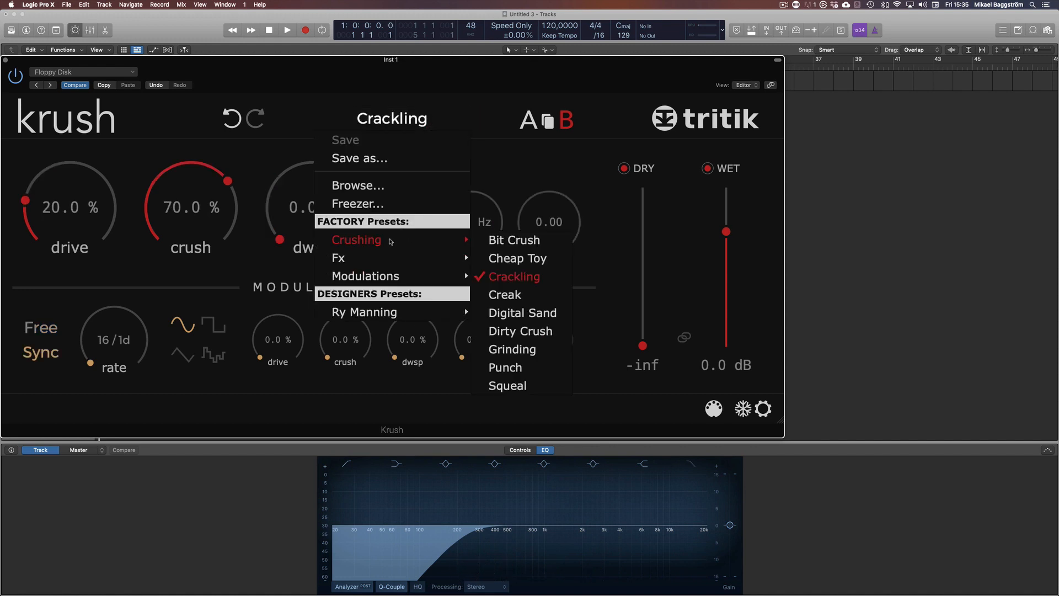
{"action": "mouse_move", "coordinate": [382, 259]}
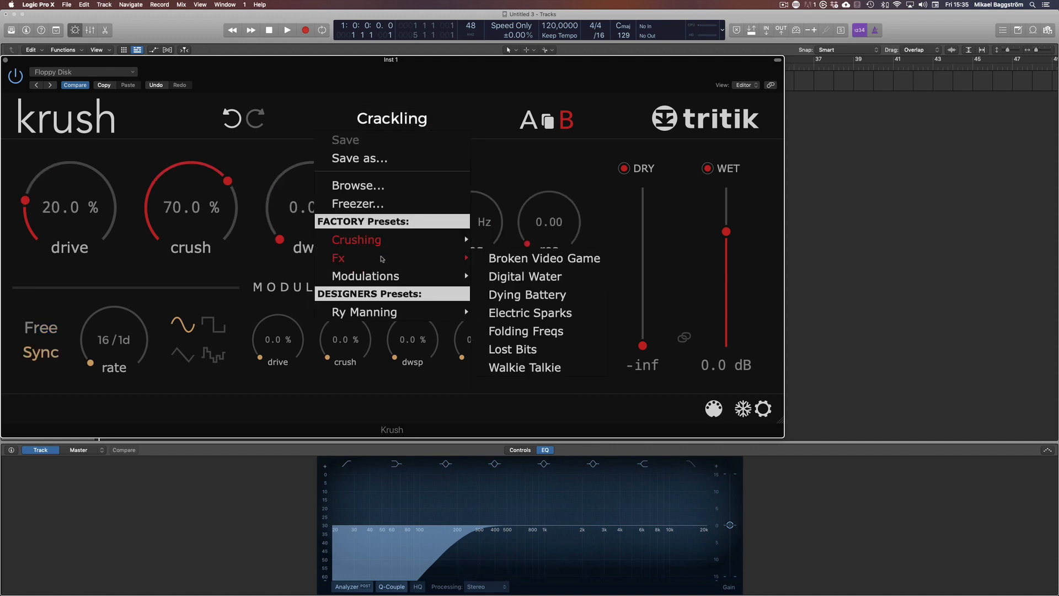
{"action": "left_click", "coordinate": [518, 264]}
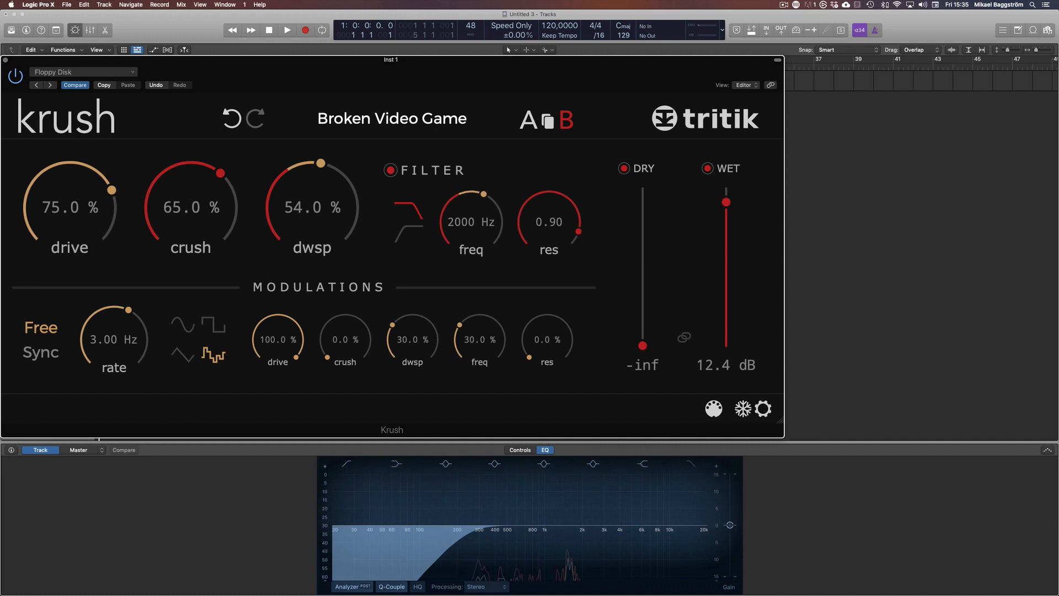
Lower drive to about 60.7% and set the dry mix to -19.6 dB and wet mix to 11.6 dB
{"action": "left_click_drag", "start_coordinate": [66, 199], "coordinate": [65, 204]}
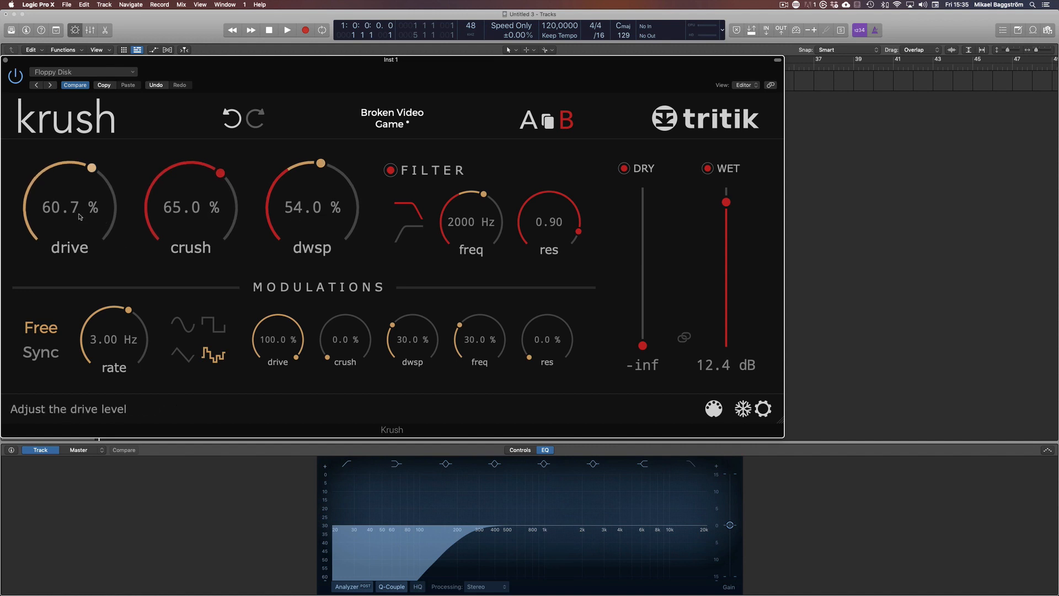
{"action": "left_click_drag", "start_coordinate": [643, 344], "coordinate": [643, 275]}
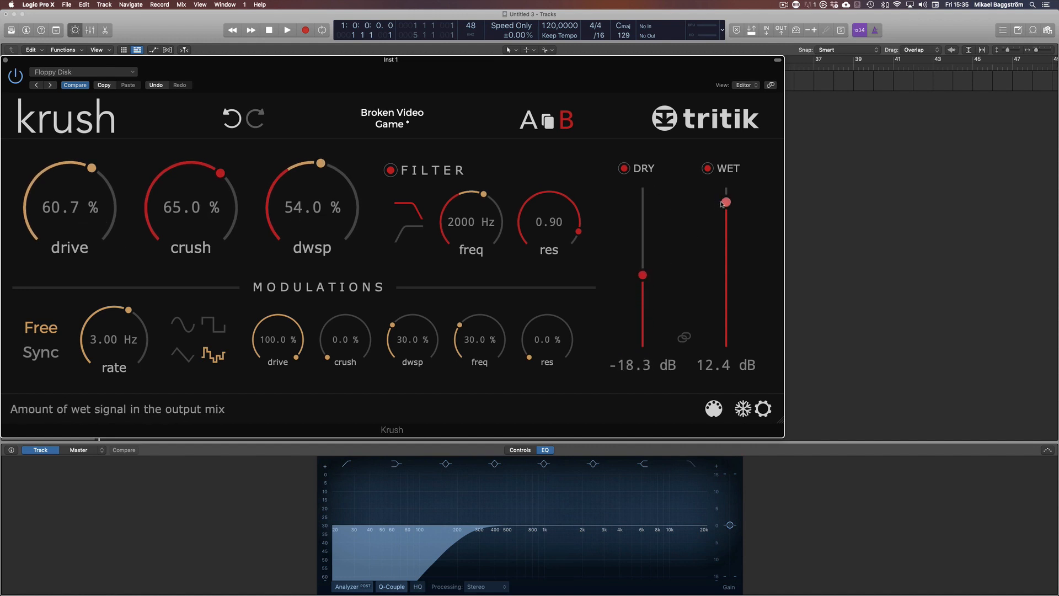
{"action": "left_click_drag", "start_coordinate": [726, 202], "coordinate": [724, 236]}
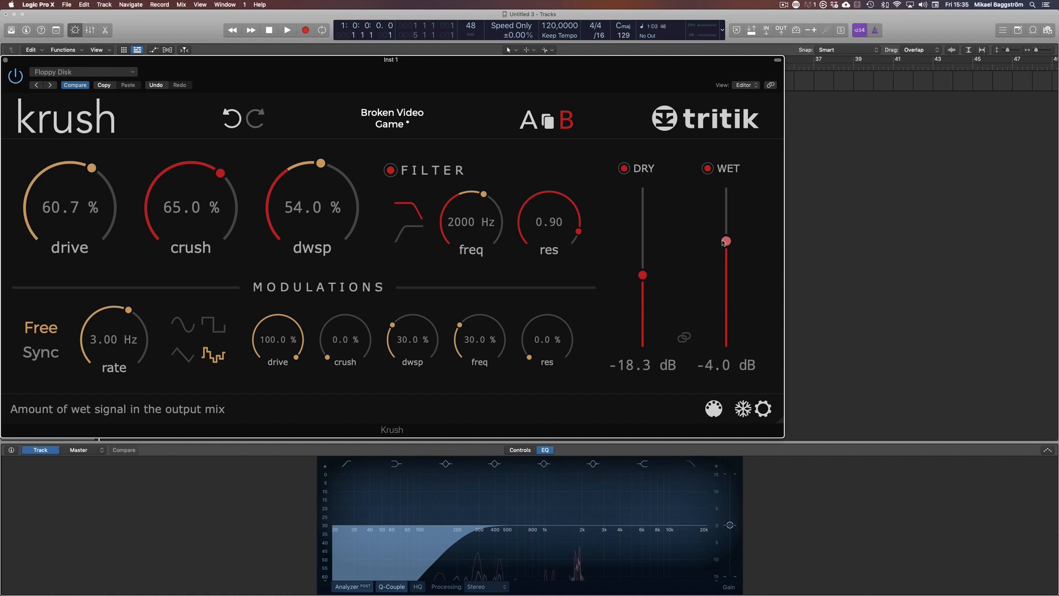
{"action": "mouse_move", "coordinate": [642, 275]}
{"action": "left_mouse_down"}
{"action": "mouse_move", "coordinate": [643, 253]}
{"action": "mouse_move", "coordinate": [643, 278]}
{"action": "left_mouse_up"}
{"action": "left_click_drag", "start_coordinate": [726, 241], "coordinate": [732, 204]}
Set drive to 93.2%, crush to 36.0% and downsample to 52.0%
{"action": "left_click_drag", "start_coordinate": [72, 210], "coordinate": [72, 156]}
{"action": "left_click_drag", "start_coordinate": [189, 213], "coordinate": [189, 264]}
{"action": "left_click_drag", "start_coordinate": [307, 204], "coordinate": [307, 209]}
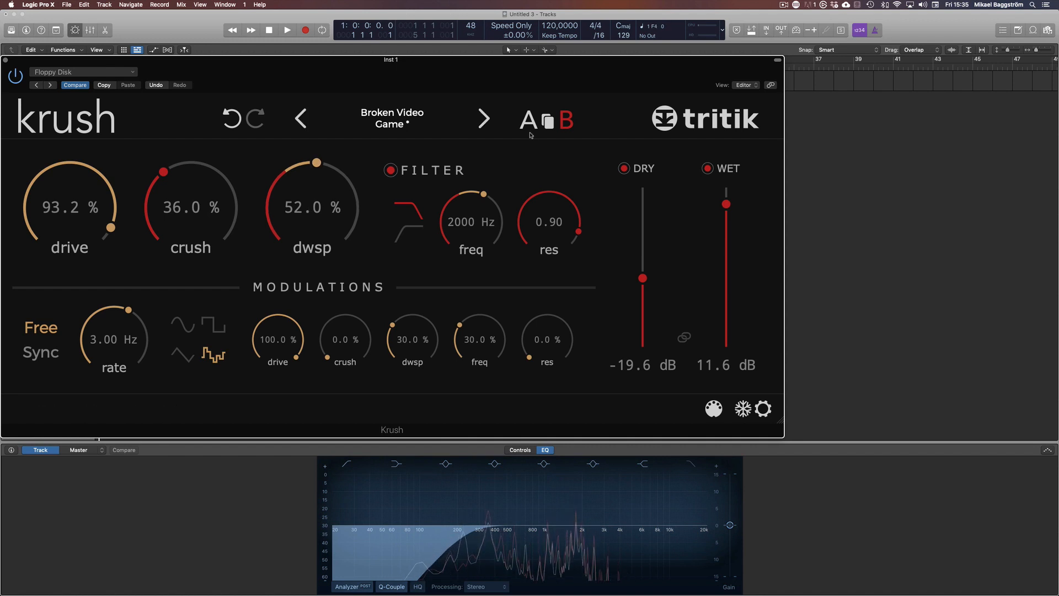
Advance to the Digital Water preset and set crush to 41.7% and downsample to 100%
{"action": "left_click", "coordinate": [483, 119]}
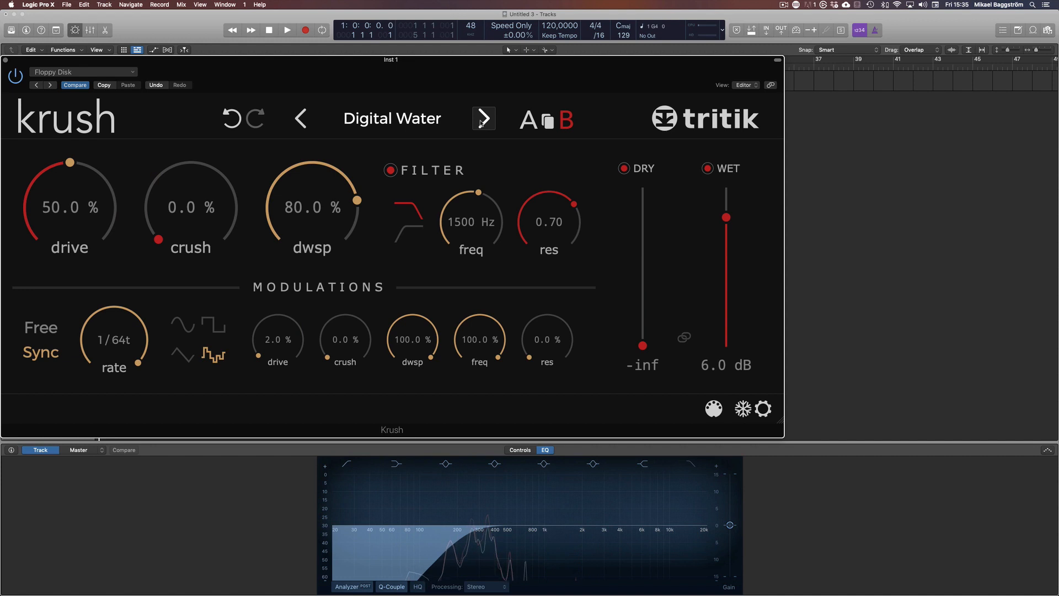
{"action": "left_click_drag", "start_coordinate": [193, 214], "coordinate": [200, 121]}
{"action": "left_click_drag", "start_coordinate": [303, 212], "coordinate": [304, 166]}
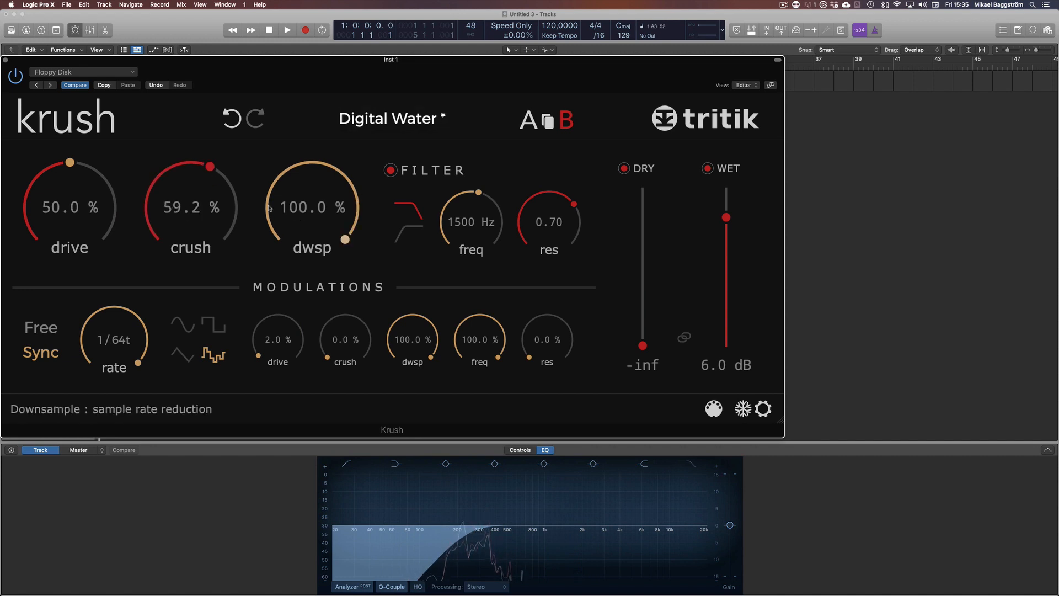
{"action": "left_click_drag", "start_coordinate": [194, 209], "coordinate": [195, 242]}
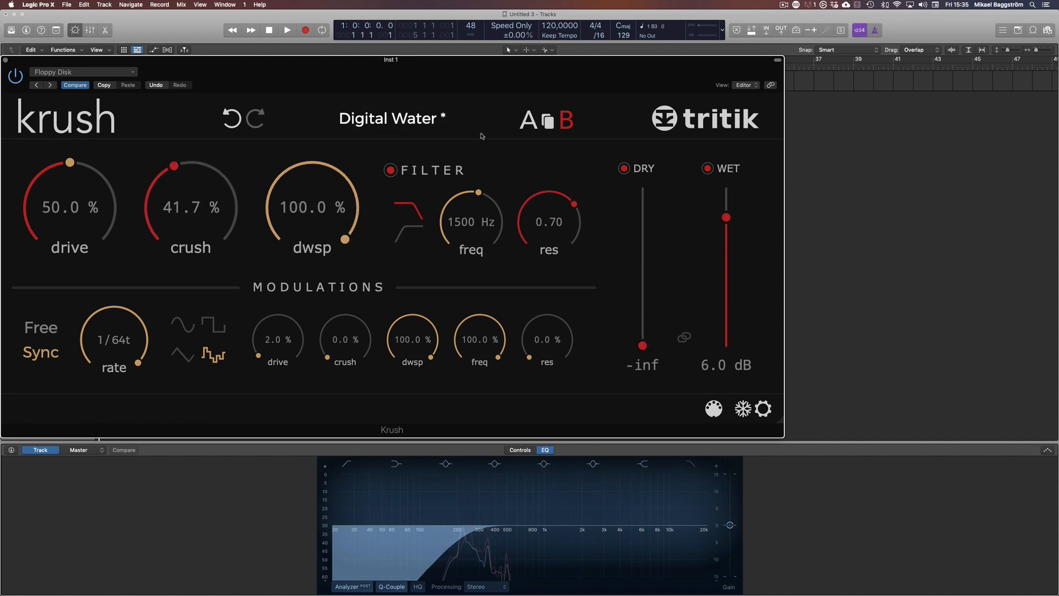
Compare state A with state B and advance state B to the Dying Battery preset
{"action": "left_click", "coordinate": [527, 122]}
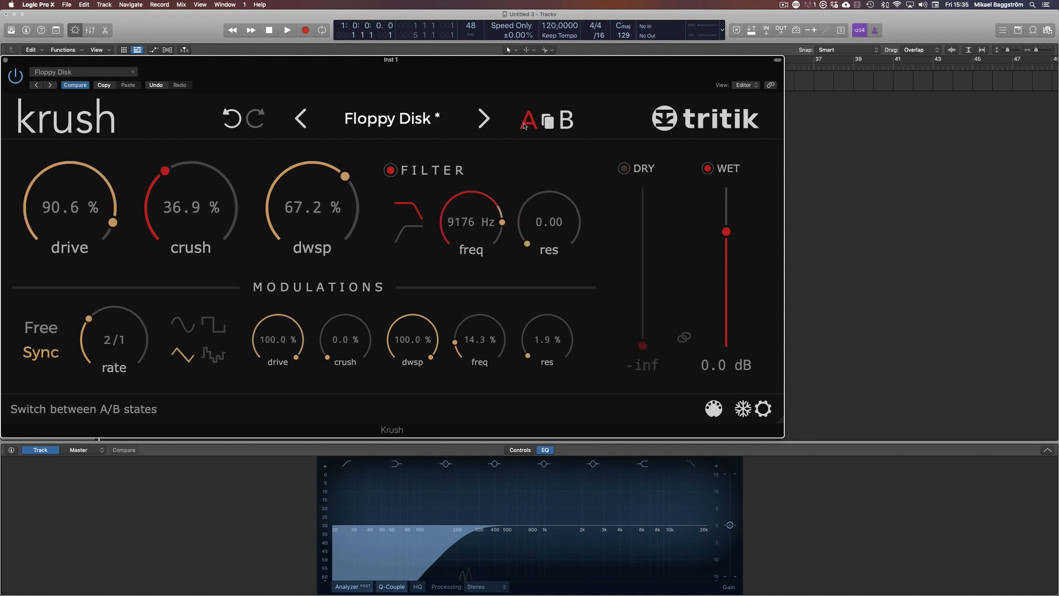
{"action": "left_click", "coordinate": [570, 126]}
{"action": "left_click", "coordinate": [476, 126]}
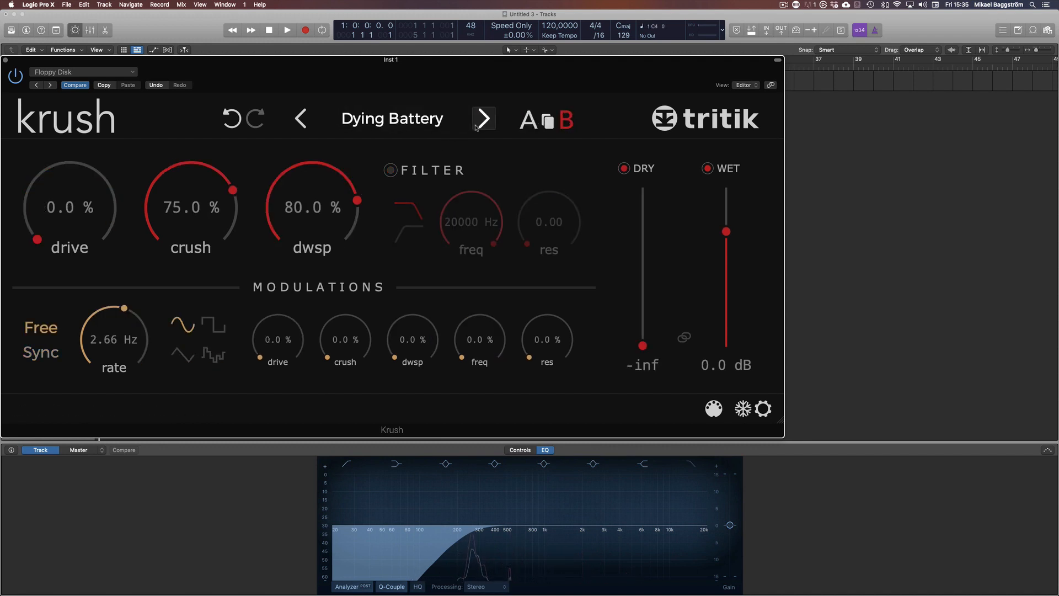
Load the Filter Mod preset from the Modulations factory presets
{"action": "left_click", "coordinate": [385, 123]}
{"action": "mouse_move", "coordinate": [425, 282]}
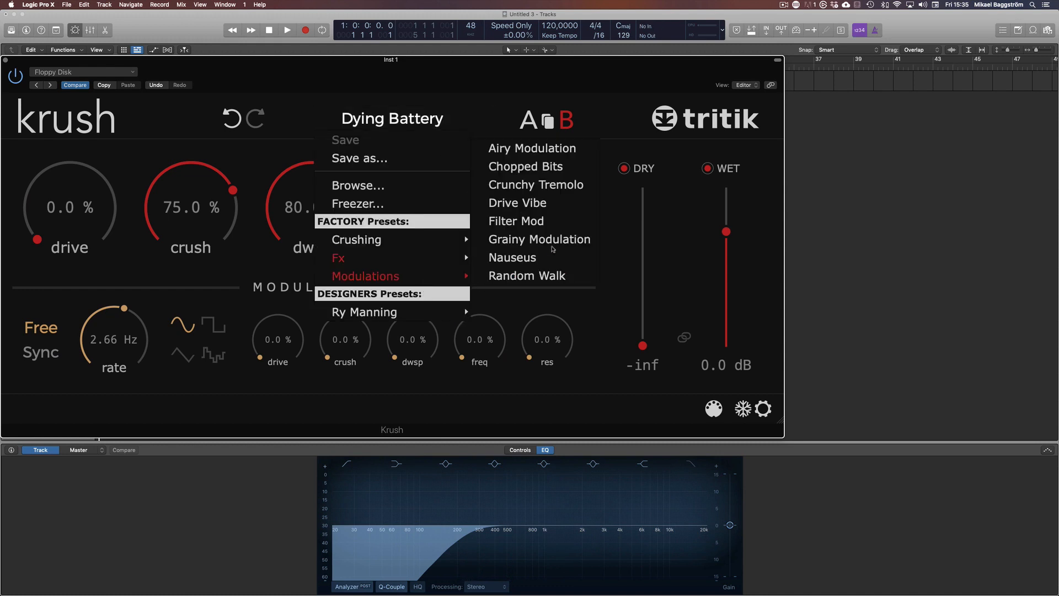
{"action": "left_click", "coordinate": [541, 222]}
Switch to state A, advance it to the Flow Mo preset, and return to state B
{"action": "left_click", "coordinate": [529, 119]}
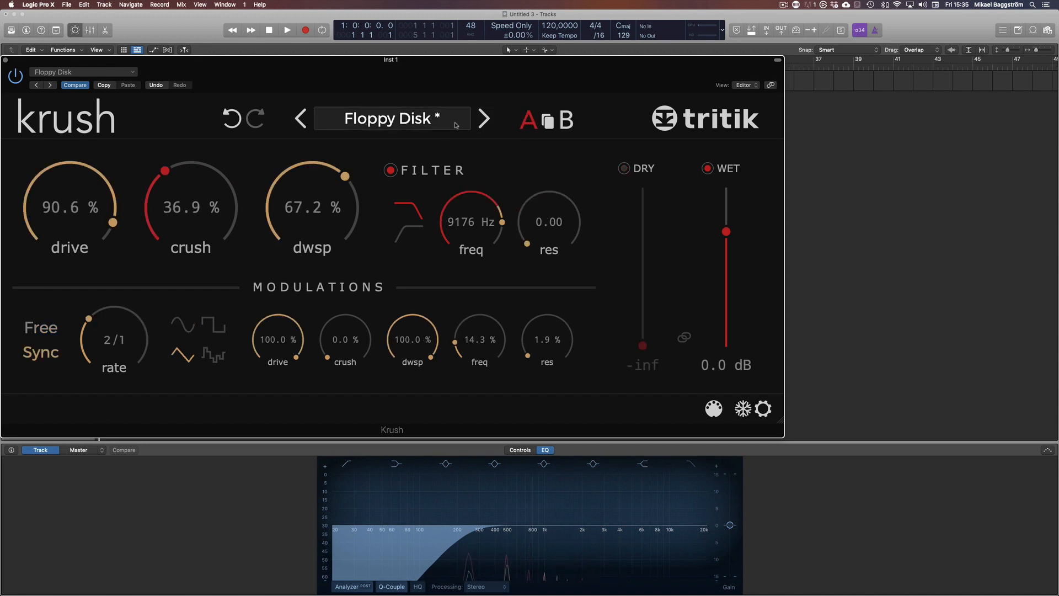
{"action": "left_click", "coordinate": [484, 118]}
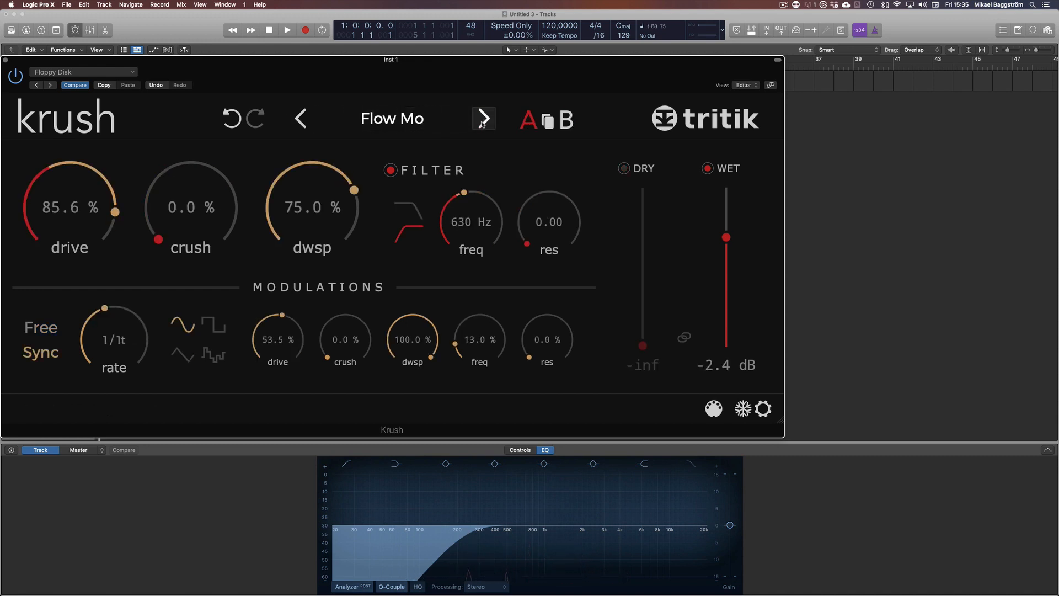
{"action": "left_click", "coordinate": [568, 121]}
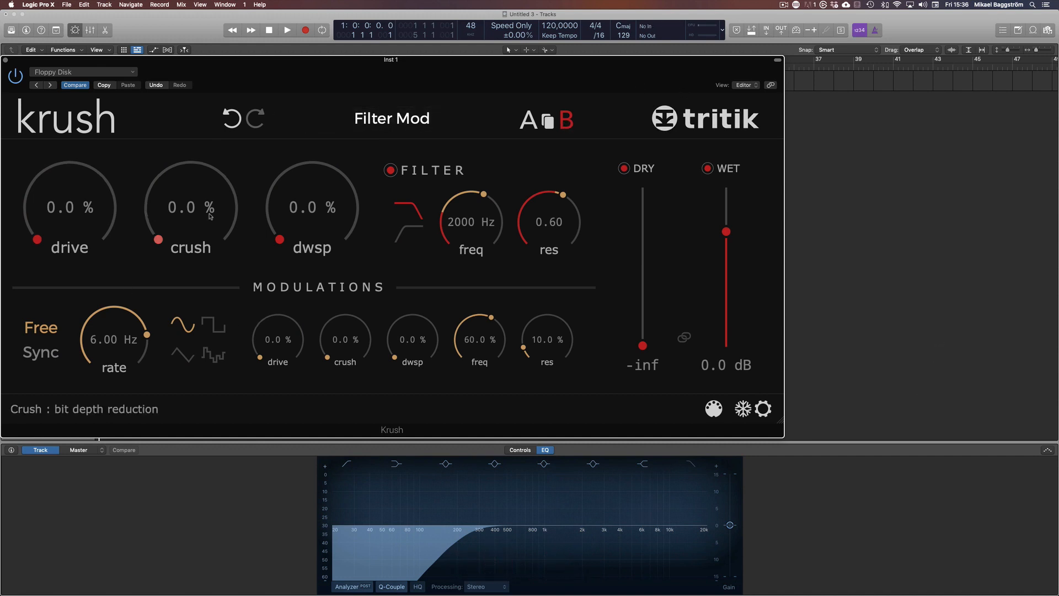
Raise the drive to 79.0%
{"action": "left_click_drag", "start_coordinate": [210, 217], "coordinate": [213, 331]}
{"action": "left_click_drag", "start_coordinate": [348, 217], "coordinate": [240, 300]}
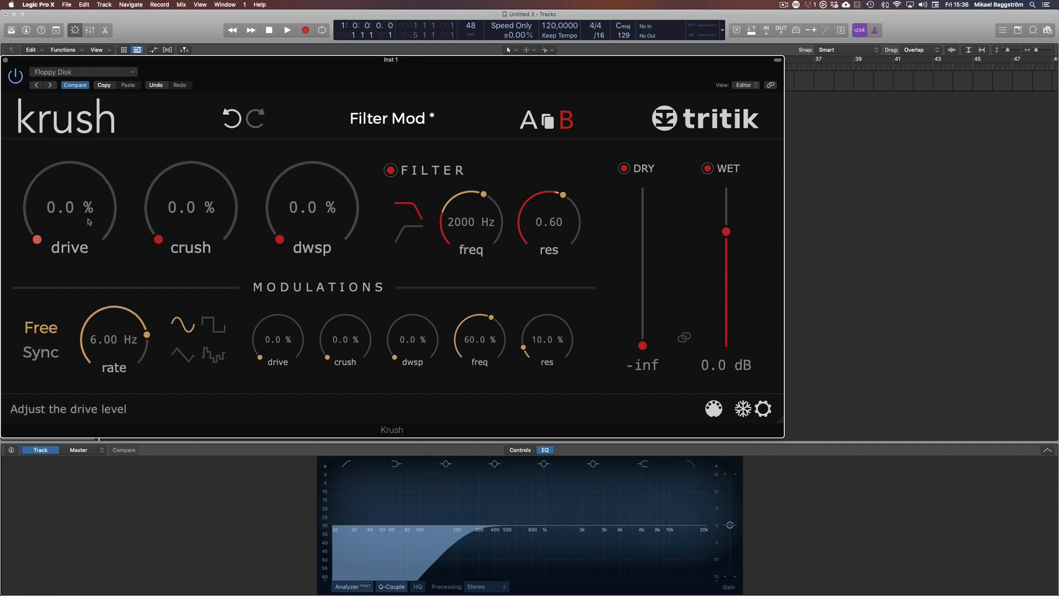
{"action": "left_click_drag", "start_coordinate": [89, 222], "coordinate": [92, 141]}
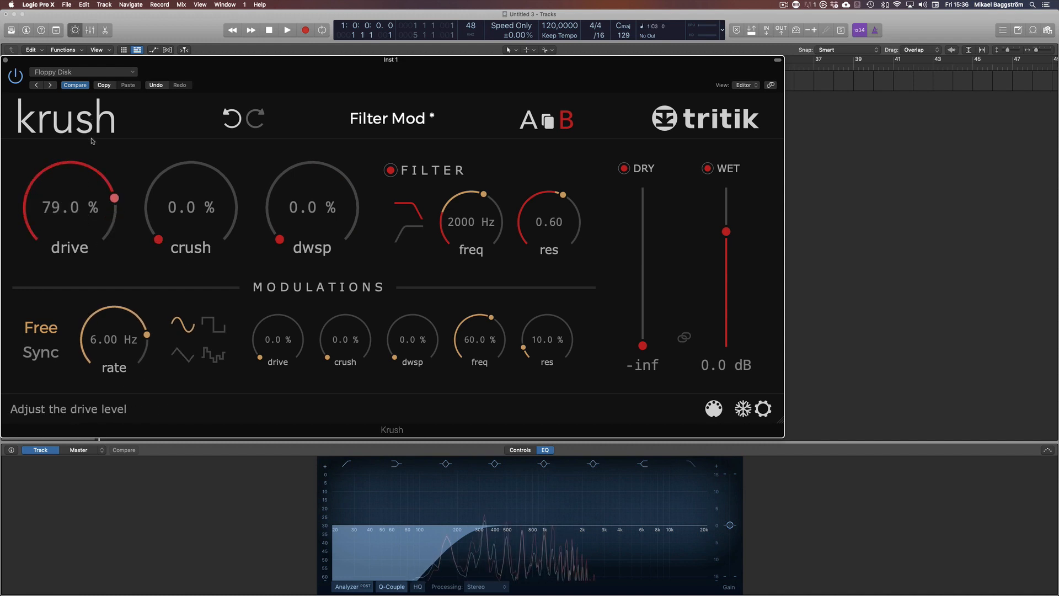
Set the filter frequency to 2957 Hz and the resonance to 0.45
{"action": "left_click_drag", "start_coordinate": [477, 226], "coordinate": [478, 236]}
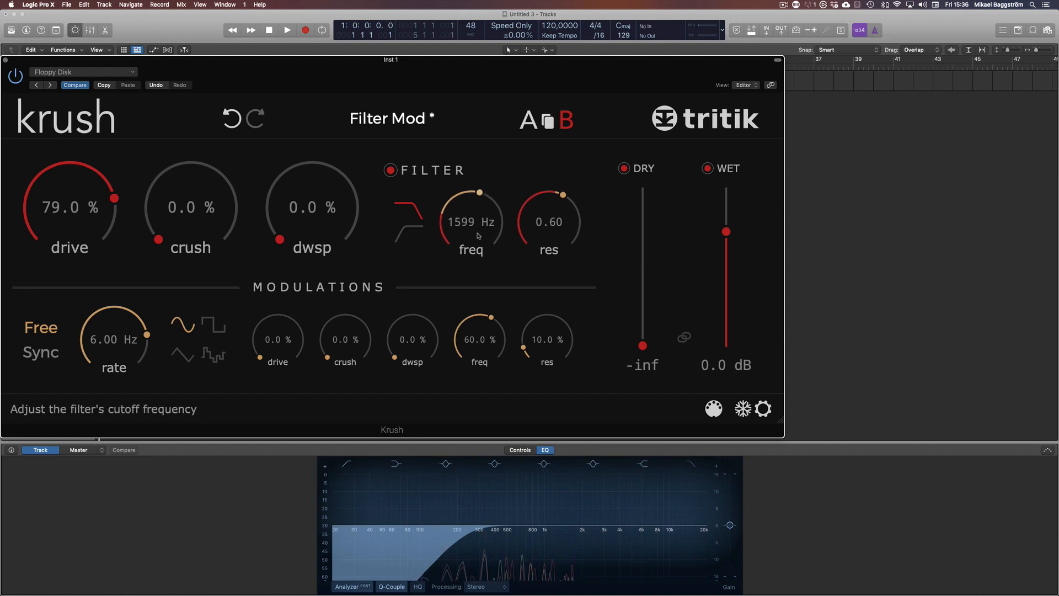
{"action": "left_click", "coordinate": [412, 237]}
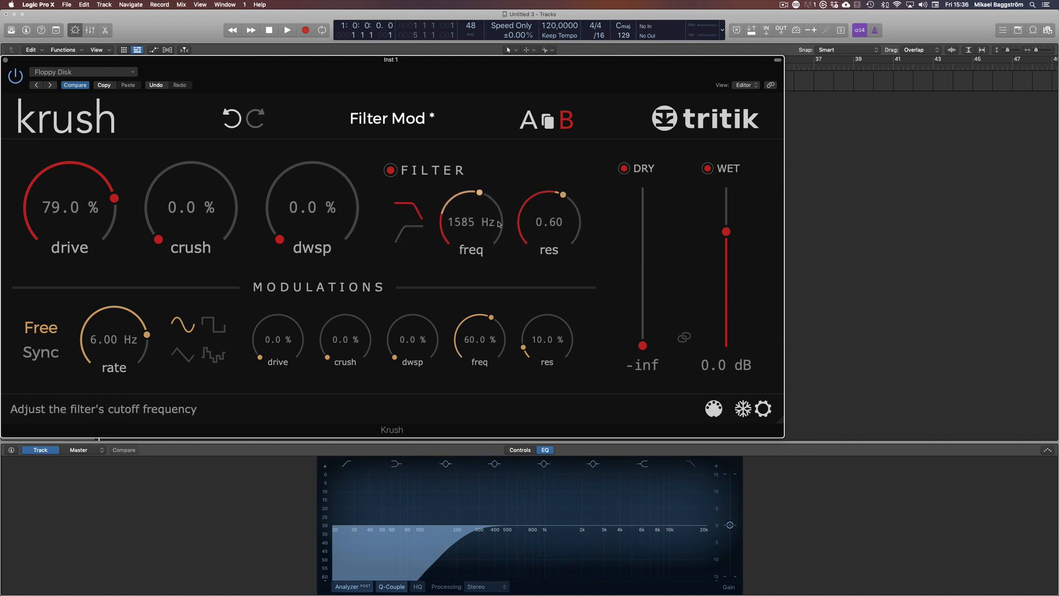
{"action": "left_click_drag", "start_coordinate": [538, 217], "coordinate": [478, 215]}
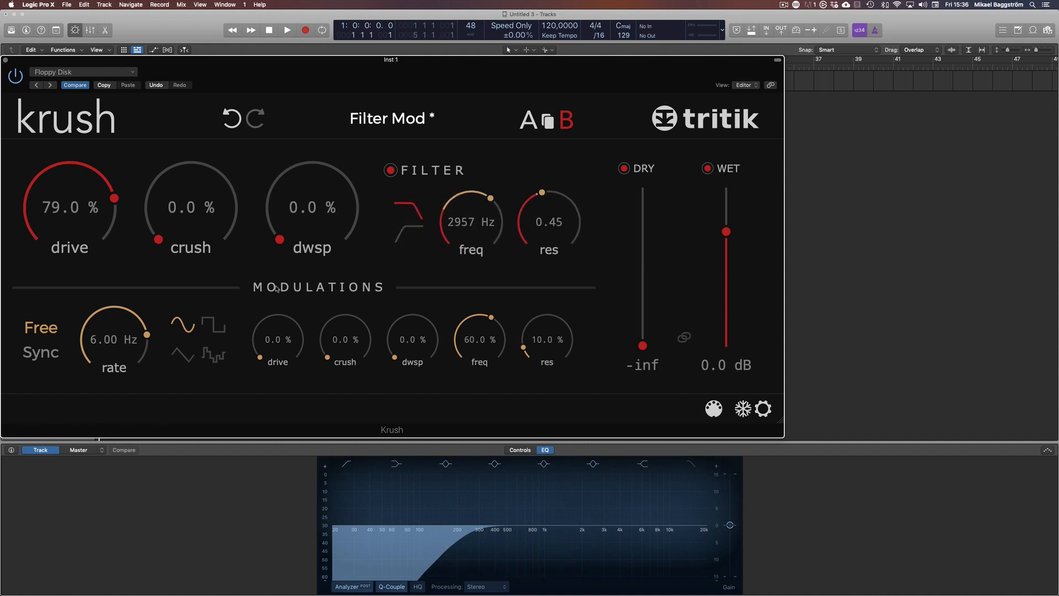
Set modulation depths to 56.6% drive, 35.7% crush, 39.4% dwsp, 71.5% freq, 25.9% res, and rate to 4.90 Hz
{"action": "left_click_drag", "start_coordinate": [276, 364], "coordinate": [349, 331]}
{"action": "left_click_drag", "start_coordinate": [413, 353], "coordinate": [459, 331]}
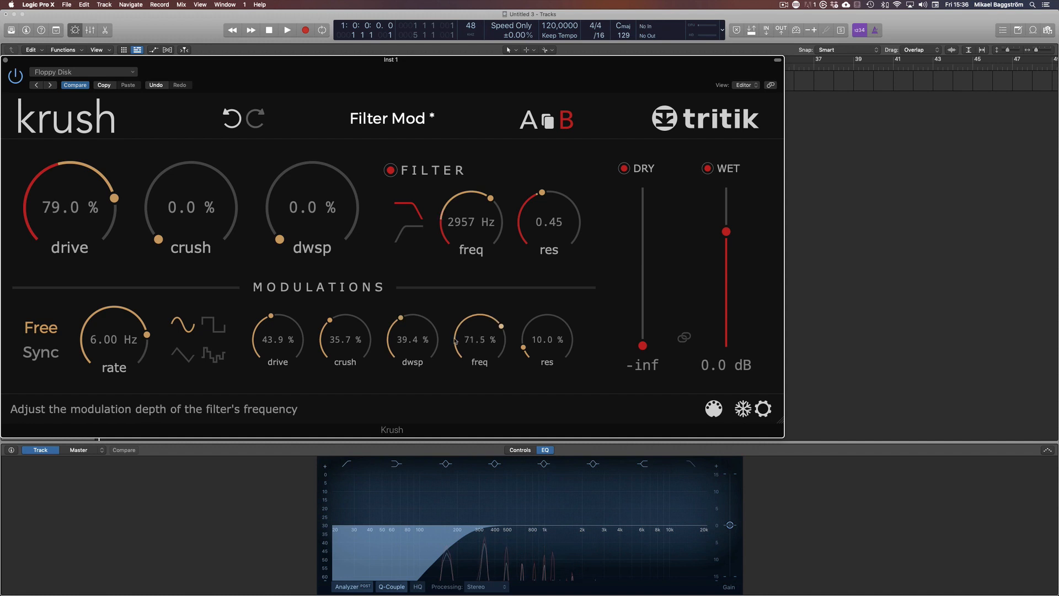
{"action": "left_click_drag", "start_coordinate": [546, 345], "coordinate": [547, 336]}
{"action": "left_click_drag", "start_coordinate": [281, 339], "coordinate": [280, 314]}
{"action": "mouse_move", "coordinate": [122, 336]}
{"action": "left_mouse_down"}
{"action": "mouse_move", "coordinate": [122, 356]}
{"action": "mouse_move", "coordinate": [123, 343]}
{"action": "left_mouse_up"}
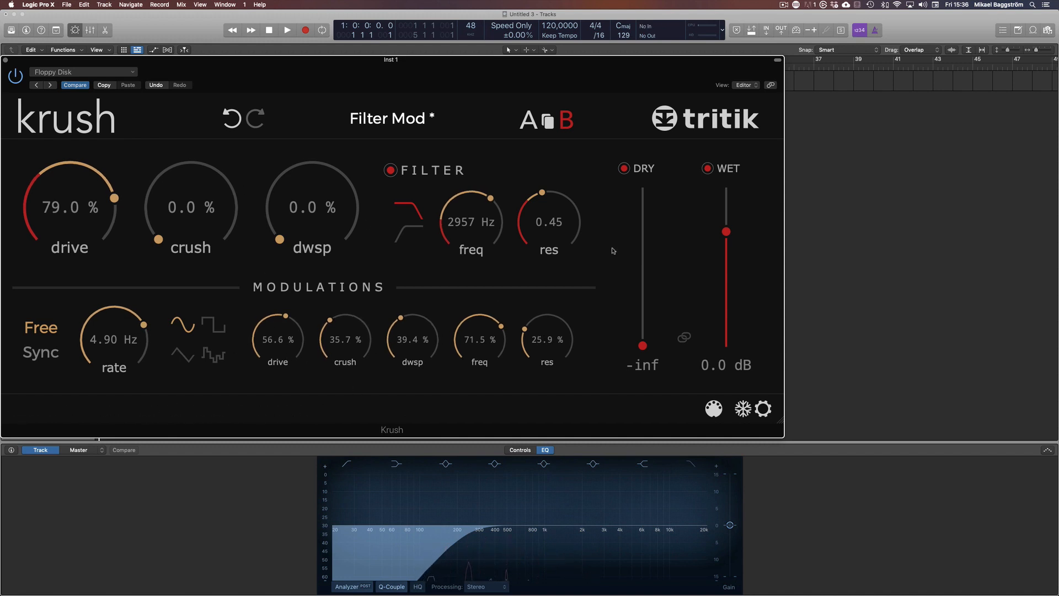
Raise the resonance modulation depth to 54.3%
{"action": "left_click_drag", "start_coordinate": [554, 337], "coordinate": [557, 323]}
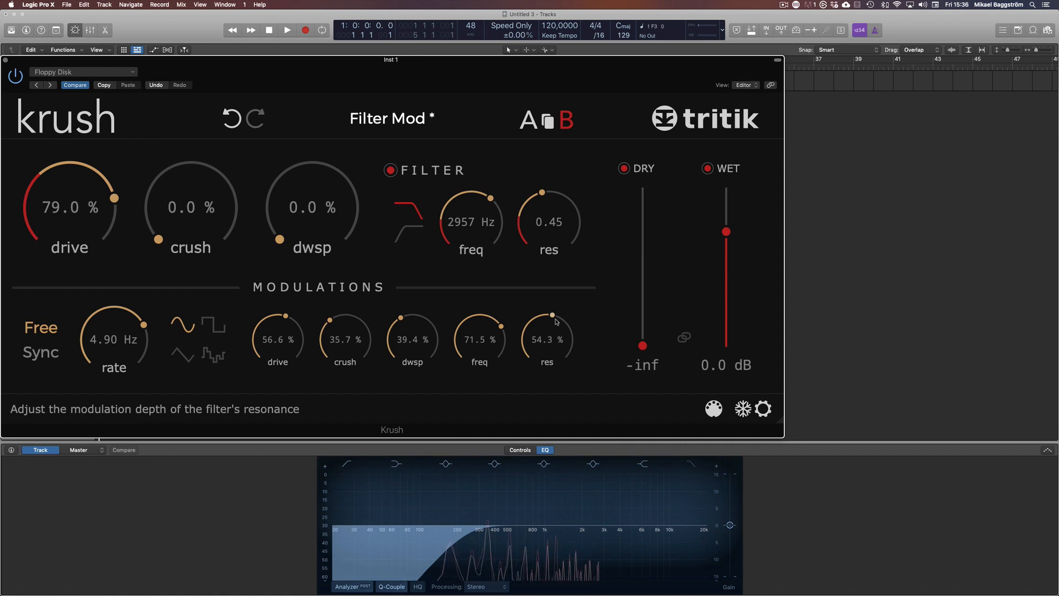
Set drive to 73.9%, crush to 71.9%, dwsp to 35.5%, and the filter frequency to 10764 Hz
{"action": "left_click_drag", "start_coordinate": [190, 215], "coordinate": [191, 184]}
{"action": "left_click_drag", "start_coordinate": [312, 215], "coordinate": [313, 183]}
{"action": "left_click_drag", "start_coordinate": [70, 207], "coordinate": [70, 222]}
{"action": "left_click_drag", "start_coordinate": [313, 206], "coordinate": [312, 221]}
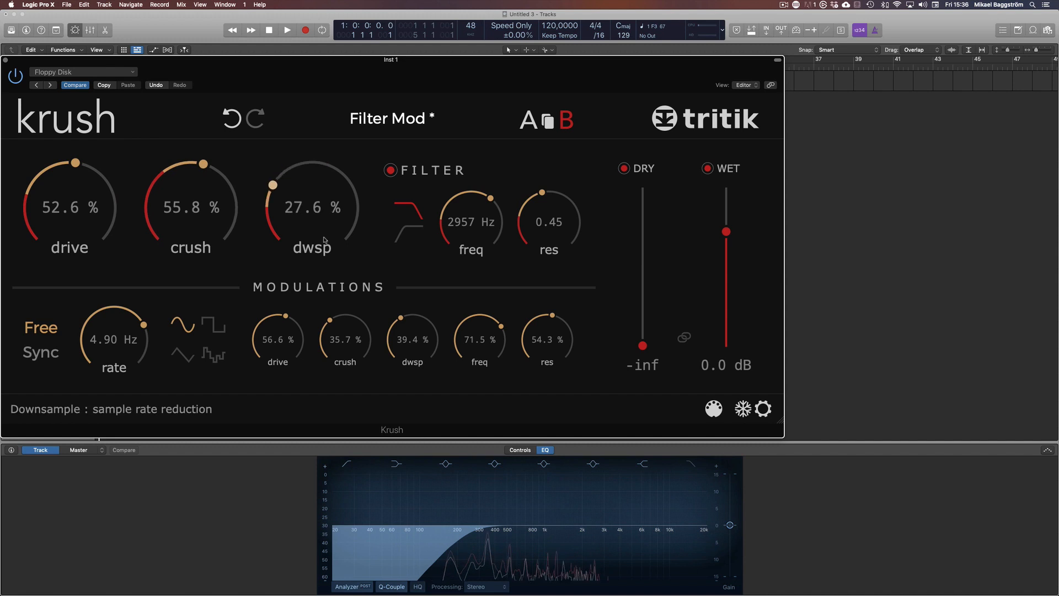
{"action": "left_click_drag", "start_coordinate": [216, 221], "coordinate": [218, 218]}
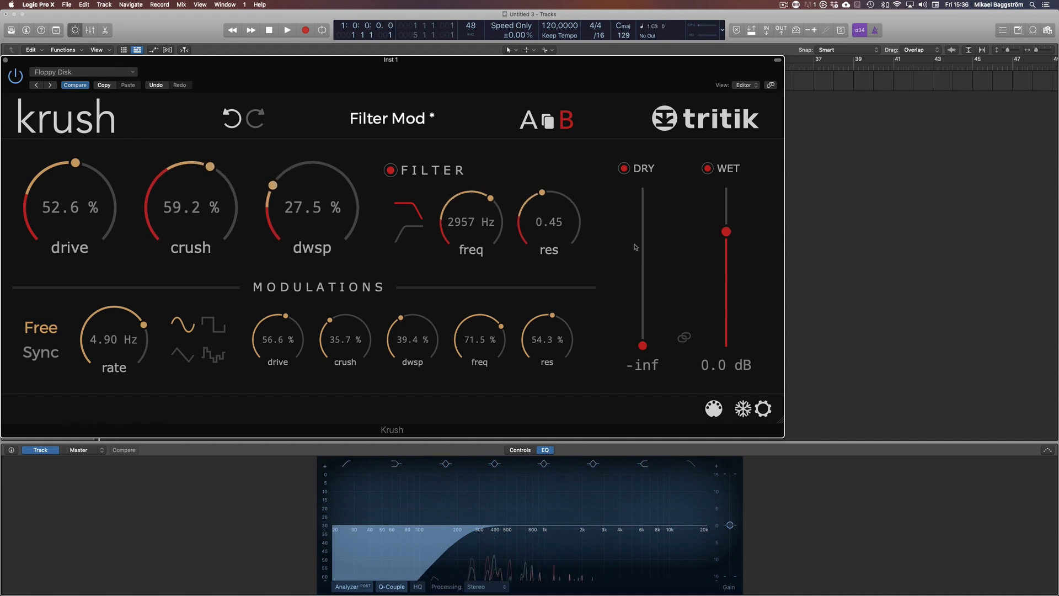
{"action": "left_click_drag", "start_coordinate": [80, 216], "coordinate": [82, 202]}
{"action": "left_click_drag", "start_coordinate": [190, 214], "coordinate": [191, 206]}
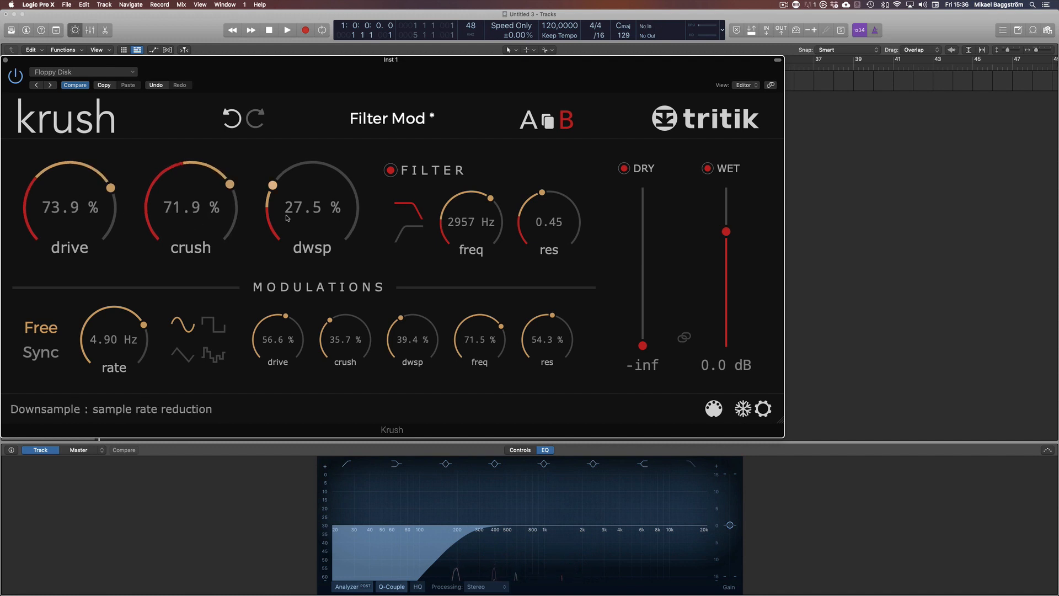
{"action": "left_click_drag", "start_coordinate": [295, 217], "coordinate": [296, 212]}
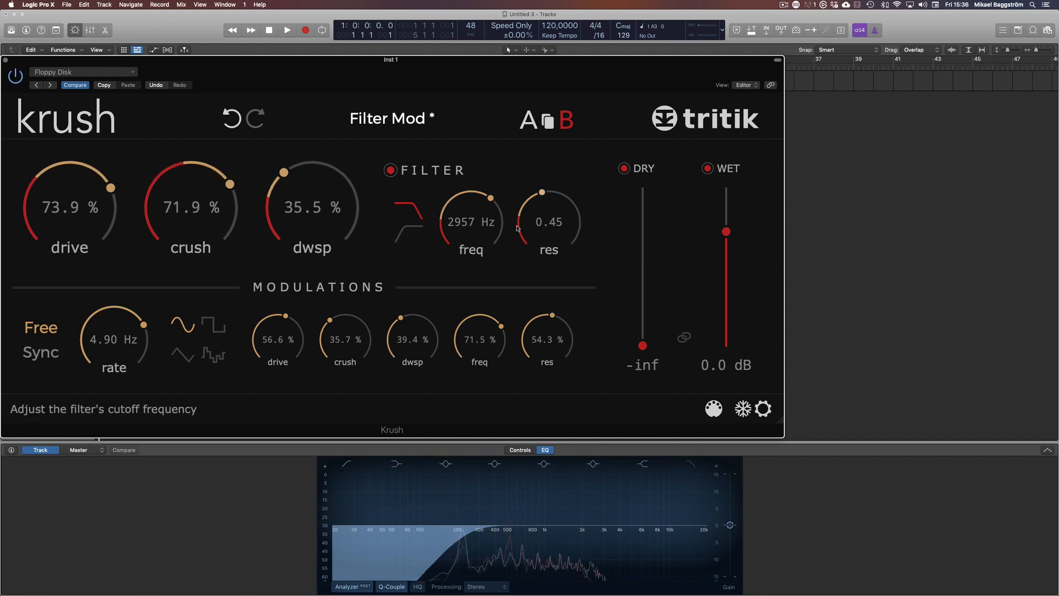
{"action": "left_click_drag", "start_coordinate": [491, 218], "coordinate": [492, 205]}
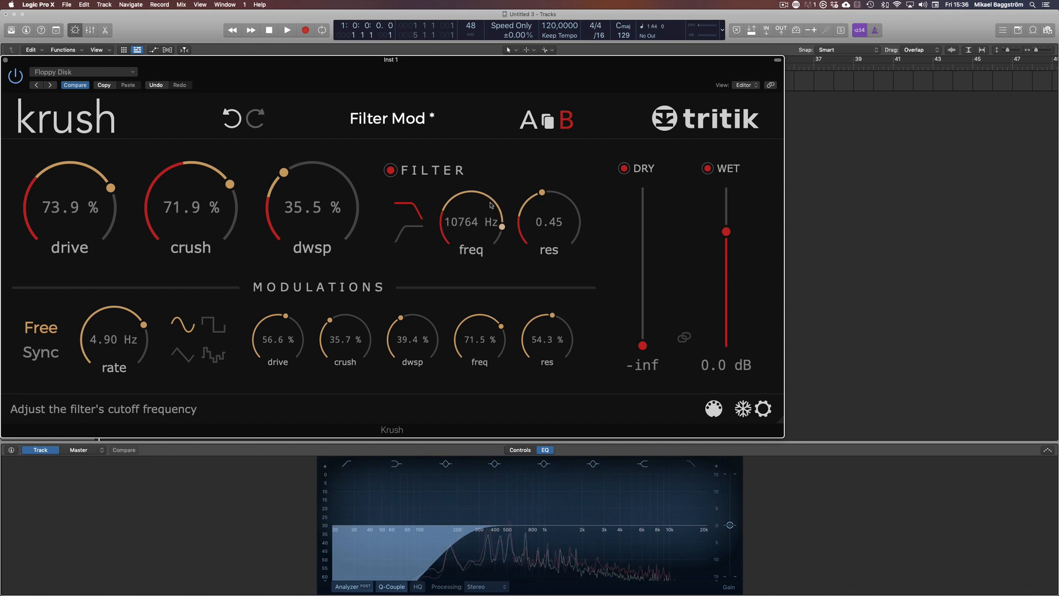
Load the Error In Flow factory modulation preset and switch off the dry signal
{"action": "left_click", "coordinate": [387, 118]}
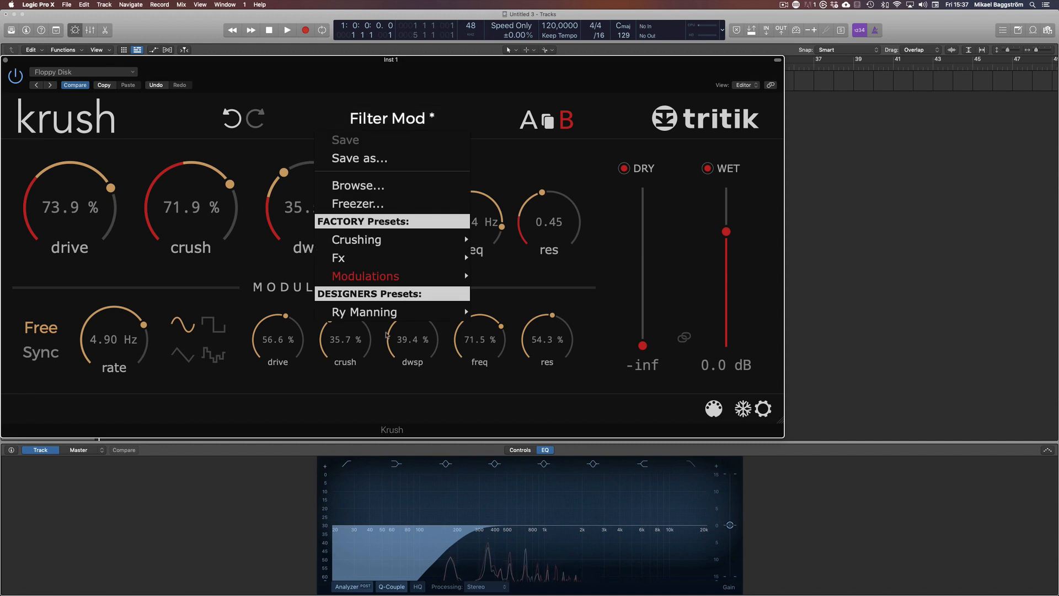
{"action": "mouse_move", "coordinate": [398, 320]}
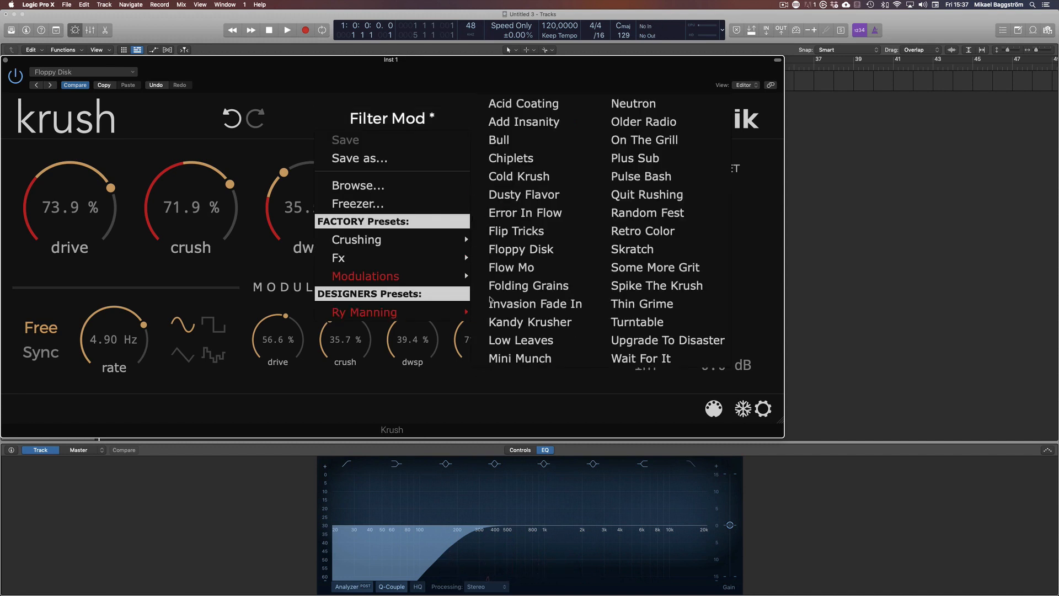
{"action": "left_click", "coordinate": [536, 215]}
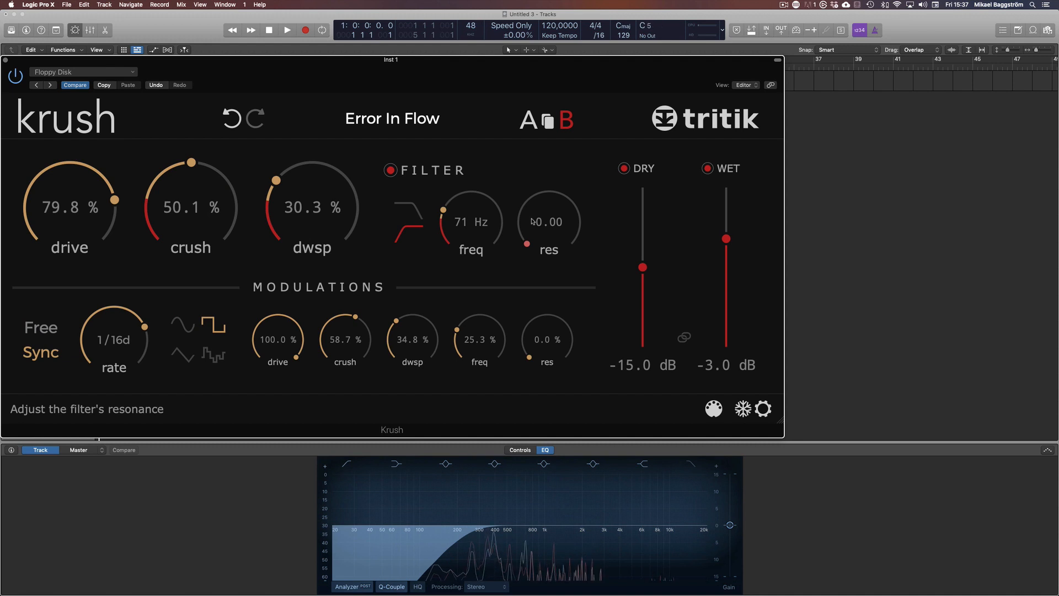
{"action": "left_click", "coordinate": [624, 169]}
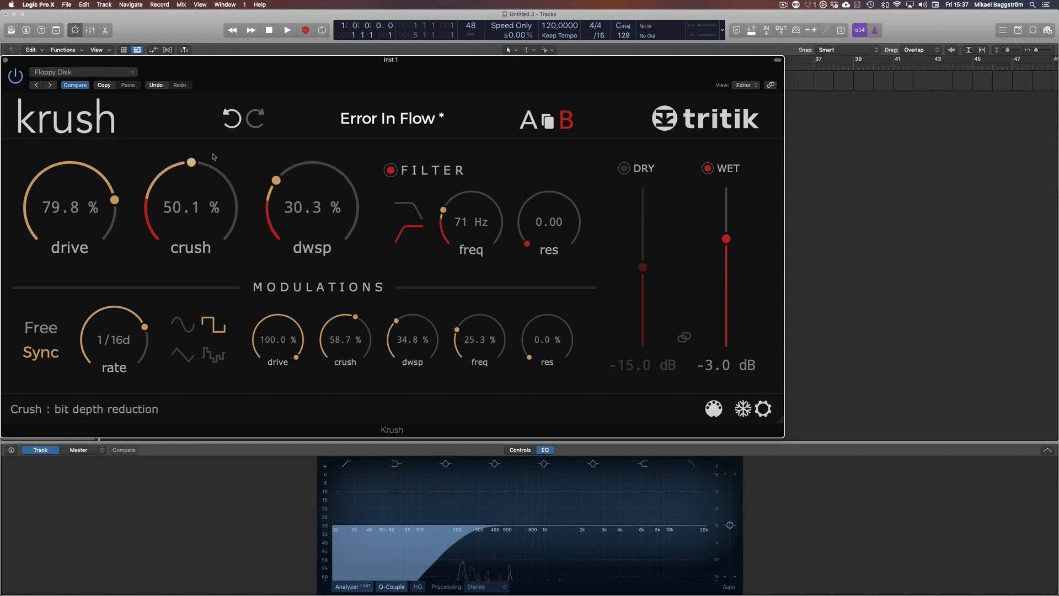
Load the Floppy Disk preset, then step forward to the next preset, Flow Mo
{"action": "left_click", "coordinate": [387, 119]}
{"action": "mouse_move", "coordinate": [386, 240]}
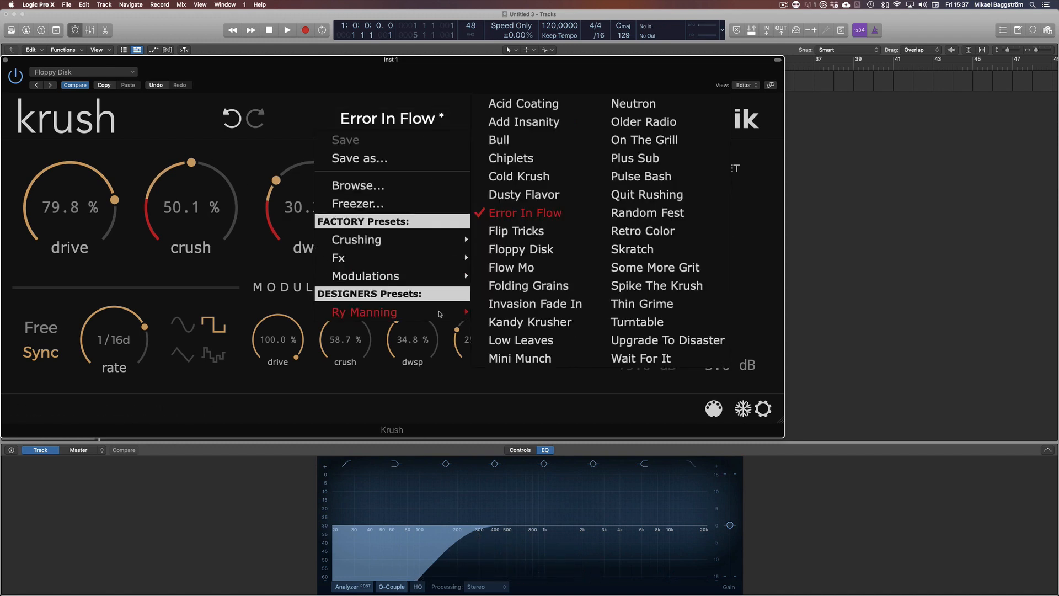
{"action": "left_click", "coordinate": [559, 246]}
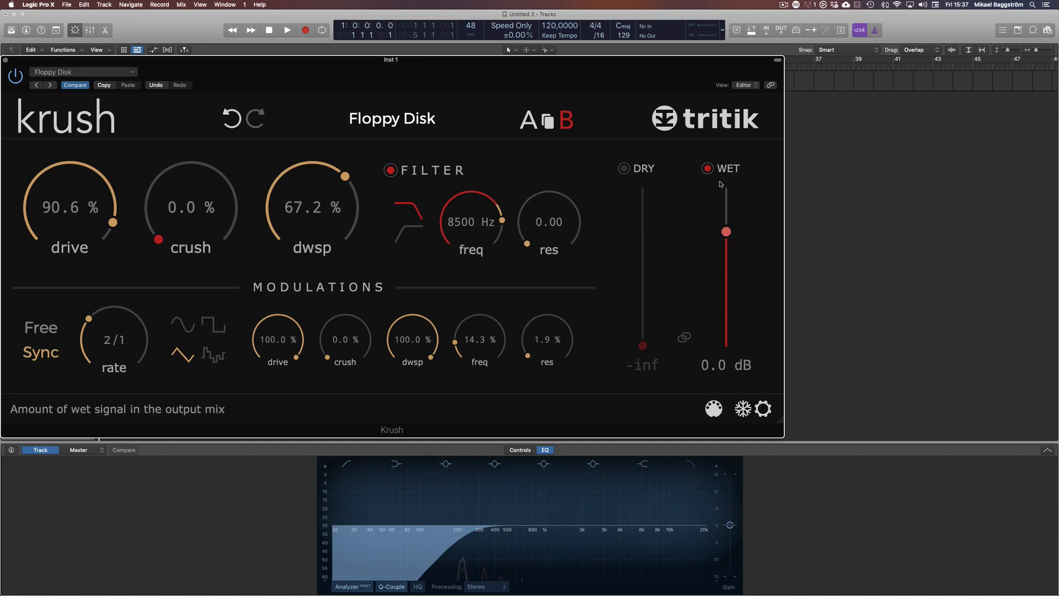
{"action": "left_click", "coordinate": [484, 118]}
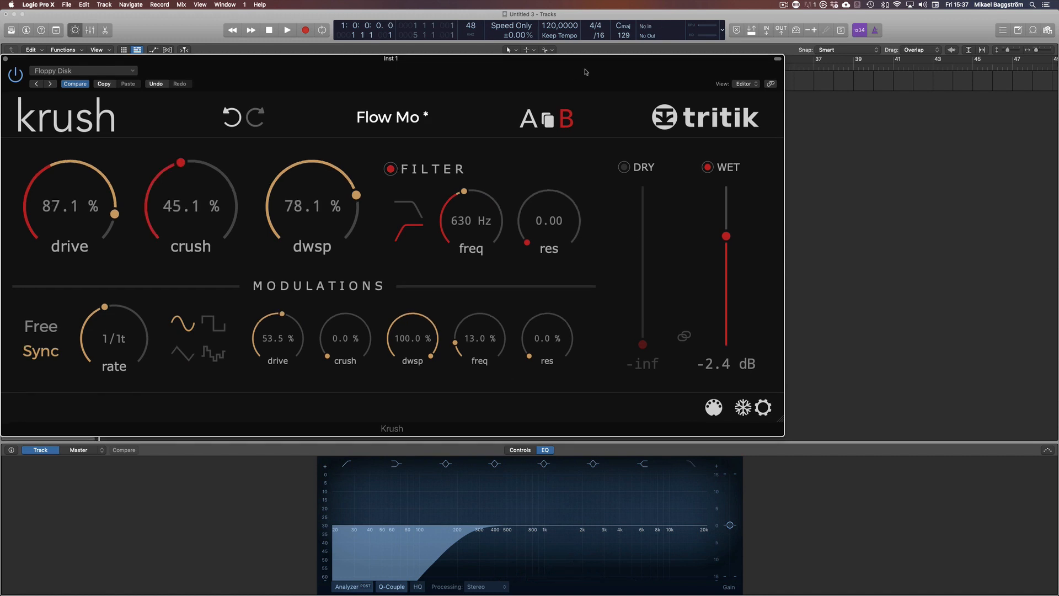
{"action": "left_click_drag", "start_coordinate": [586, 72], "coordinate": [590, 74]}
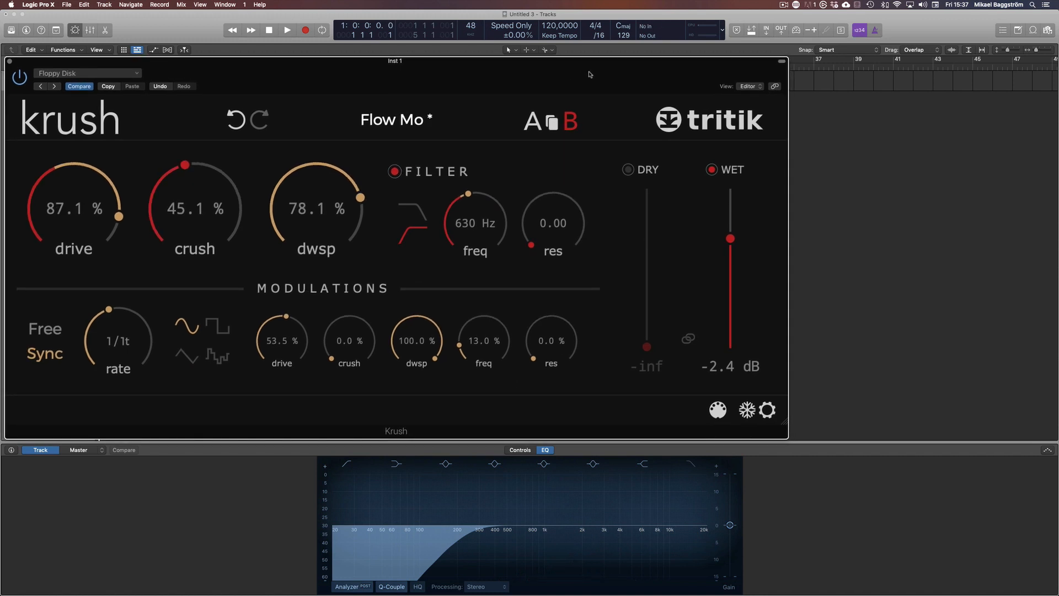